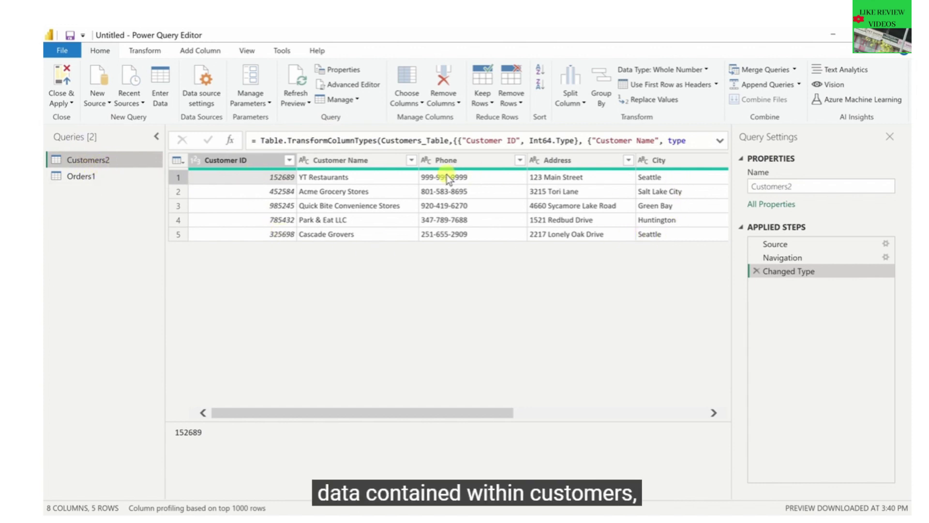
Replace the value US with United States in the Country column of the Customers2 query.
drag(364, 413, 562, 415)
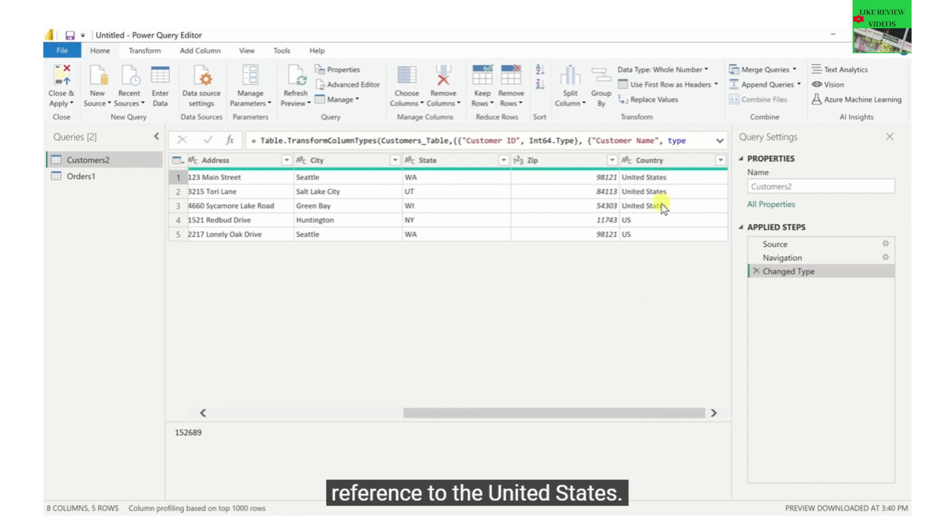
right_click(667, 164)
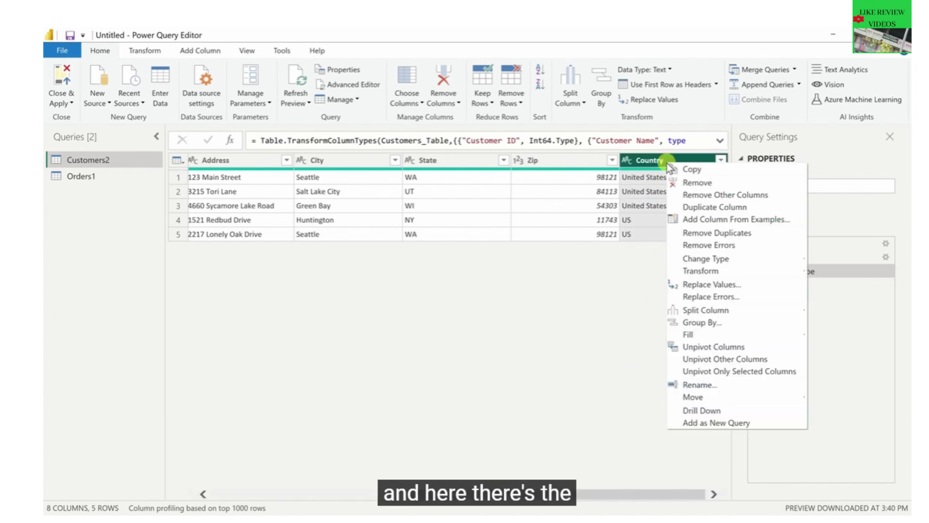
click(708, 285)
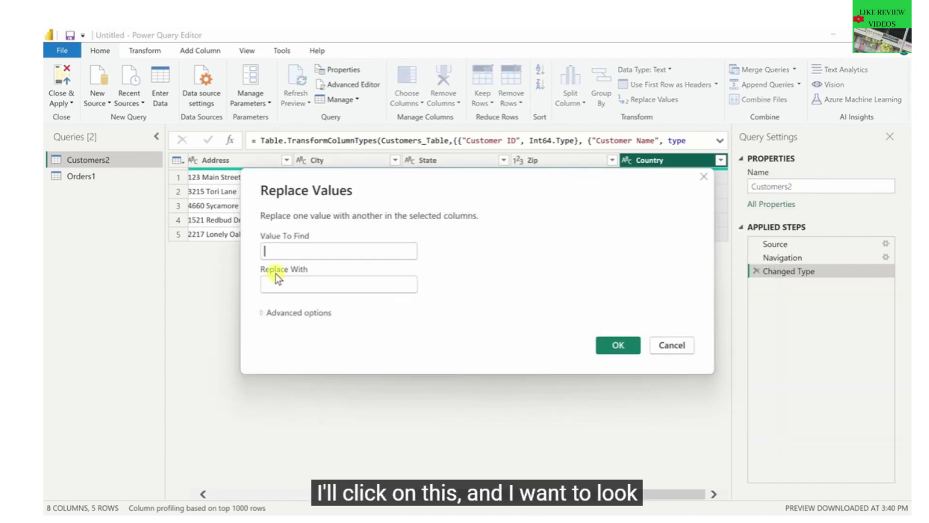
text(US)
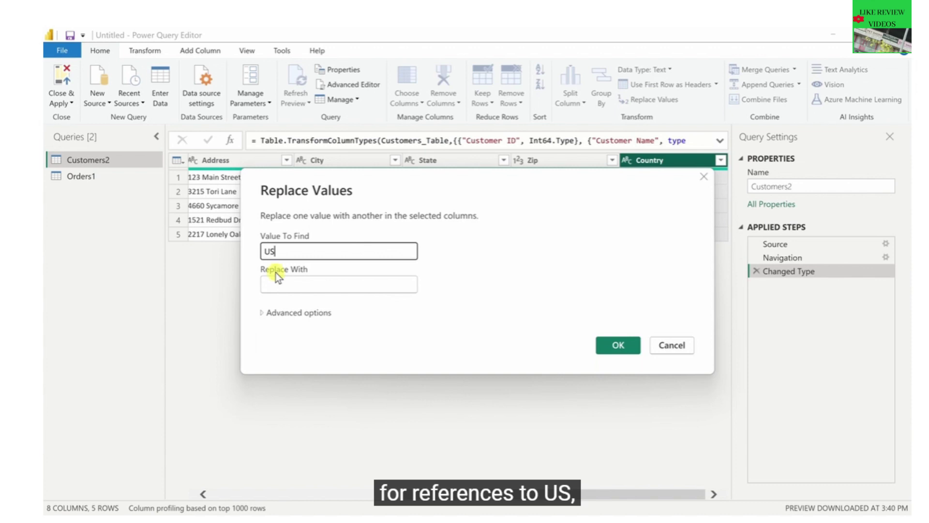
click(289, 284)
text(United States)
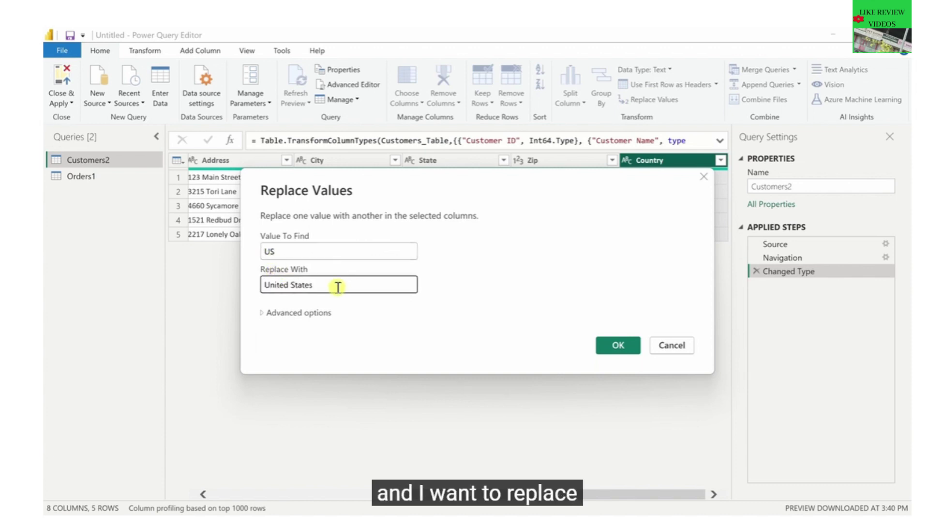
click(619, 346)
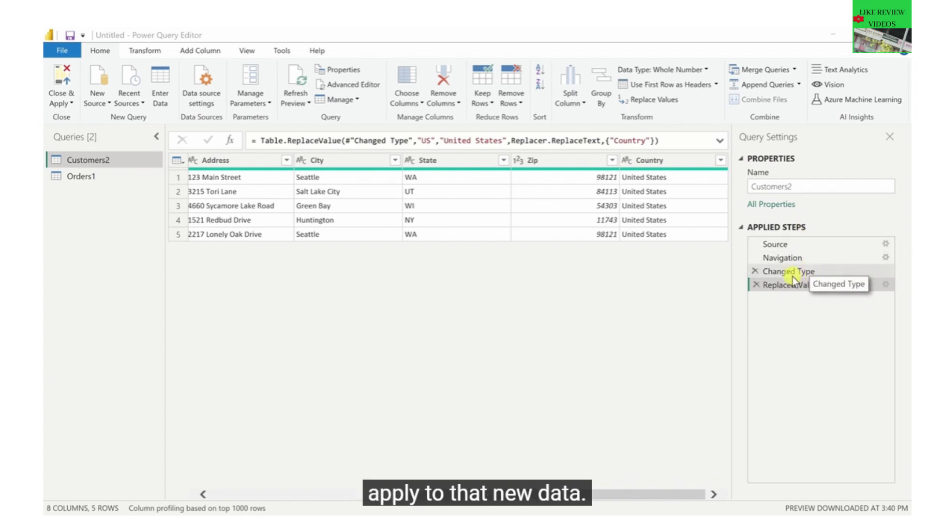
Remove the Rush Shipment column from the Orders1 query.
click(97, 176)
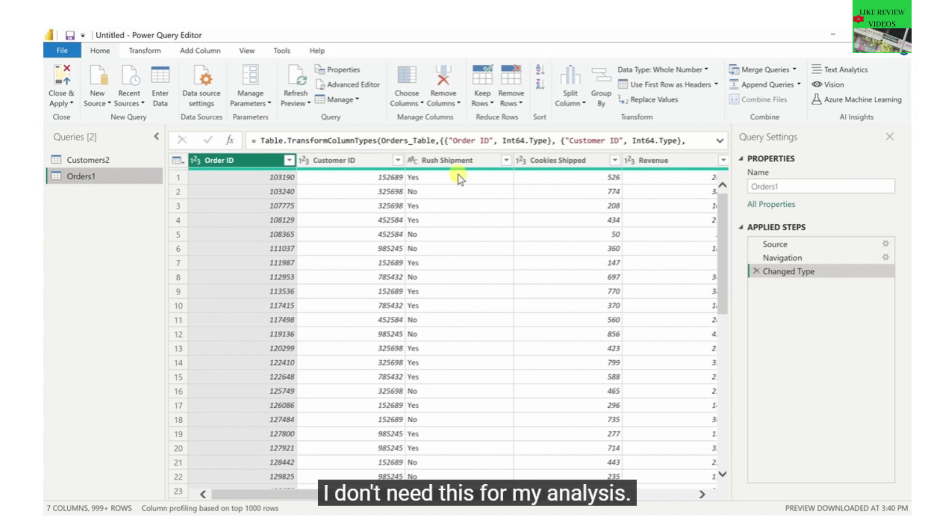
click(467, 161)
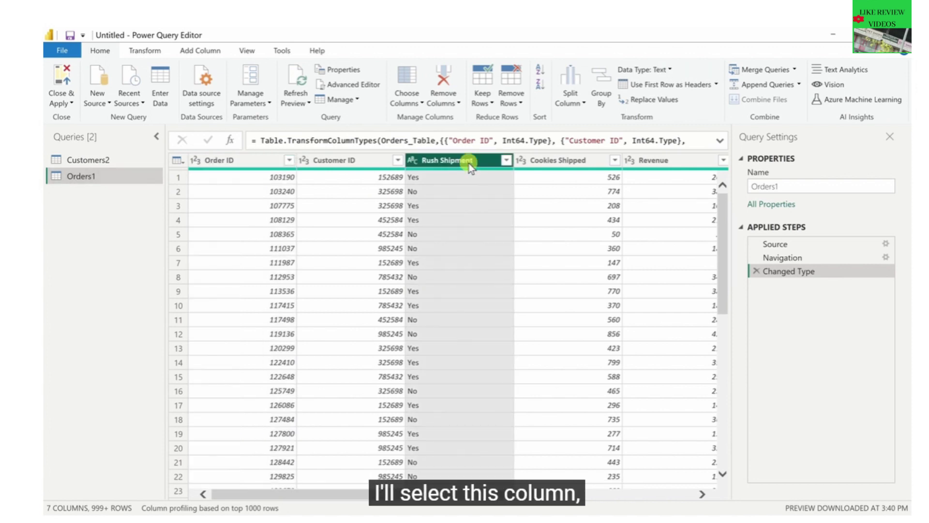
click(446, 72)
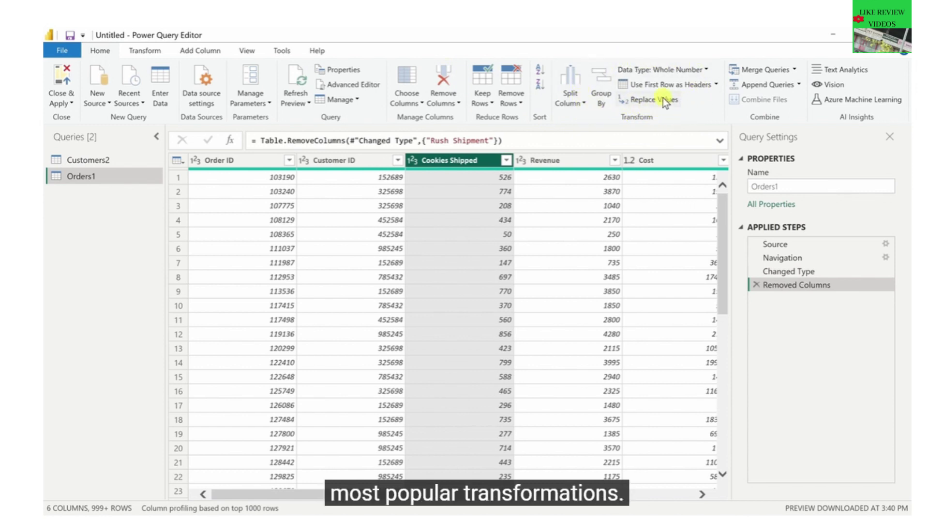
Apply the query changes and close the Power Query Editor to return to the report.
click(147, 53)
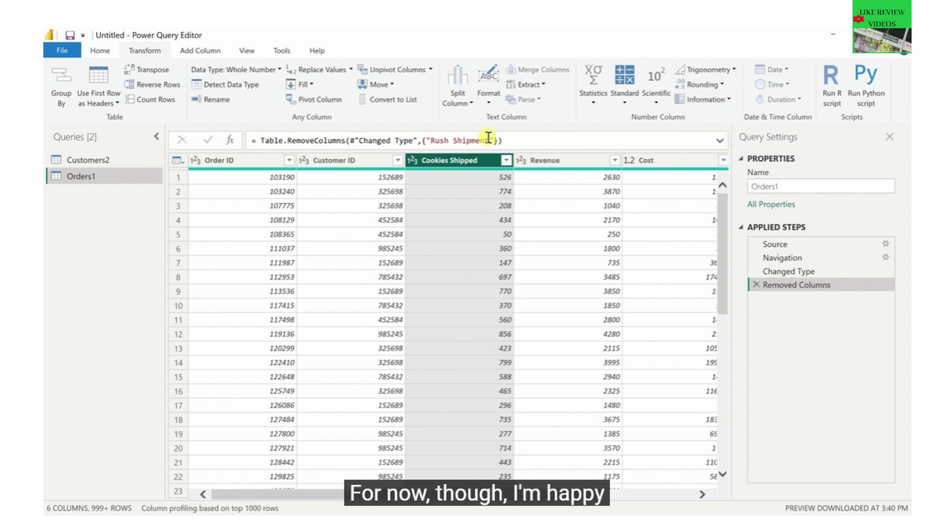
click(99, 49)
click(61, 97)
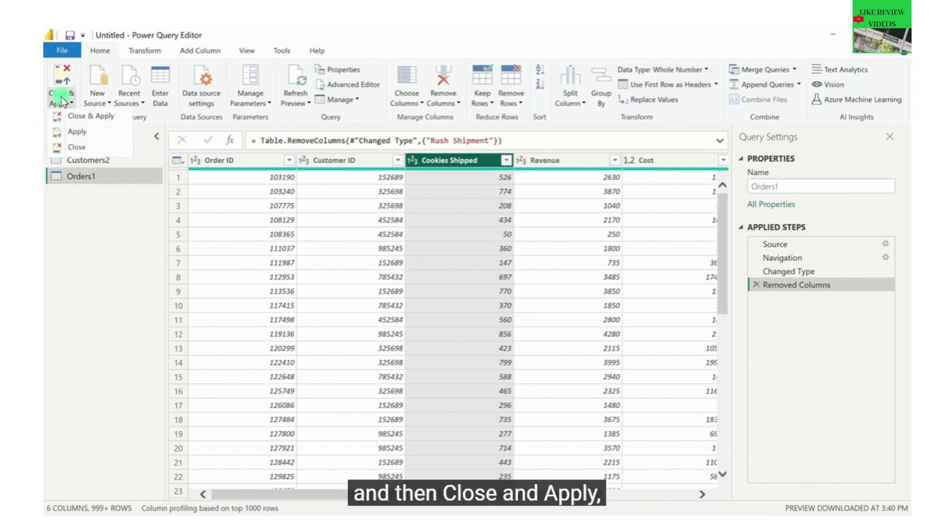
click(85, 116)
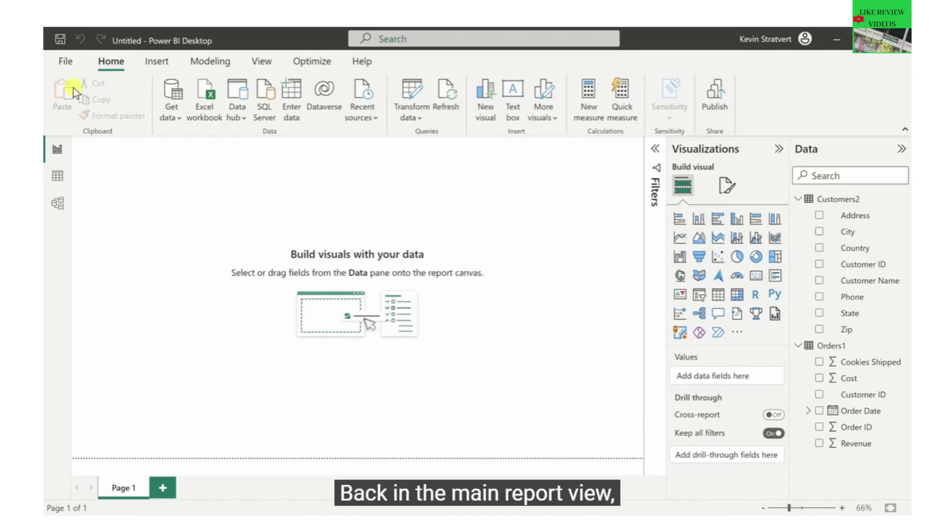
Try to create a relationship in the data model between Customer ID in Customers2 and Customer ID in Orders1.
click(57, 206)
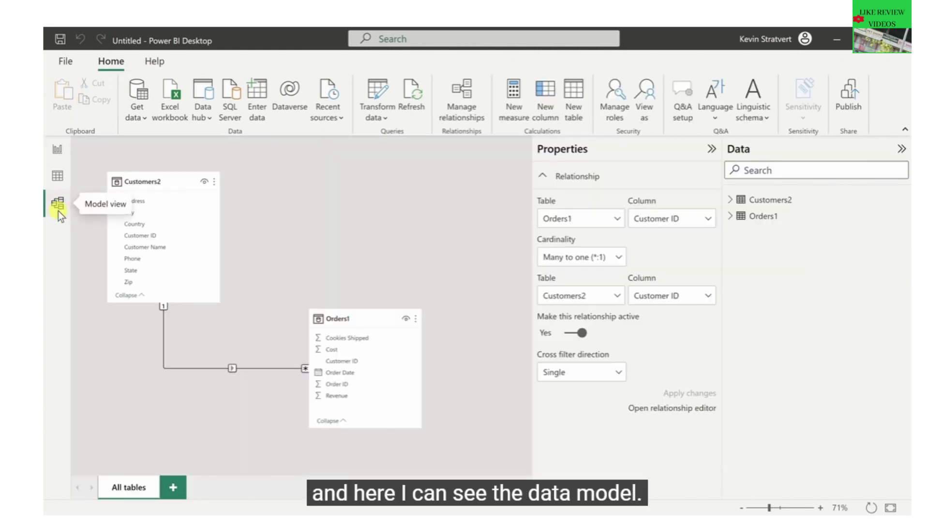
mouse_move(149, 171)
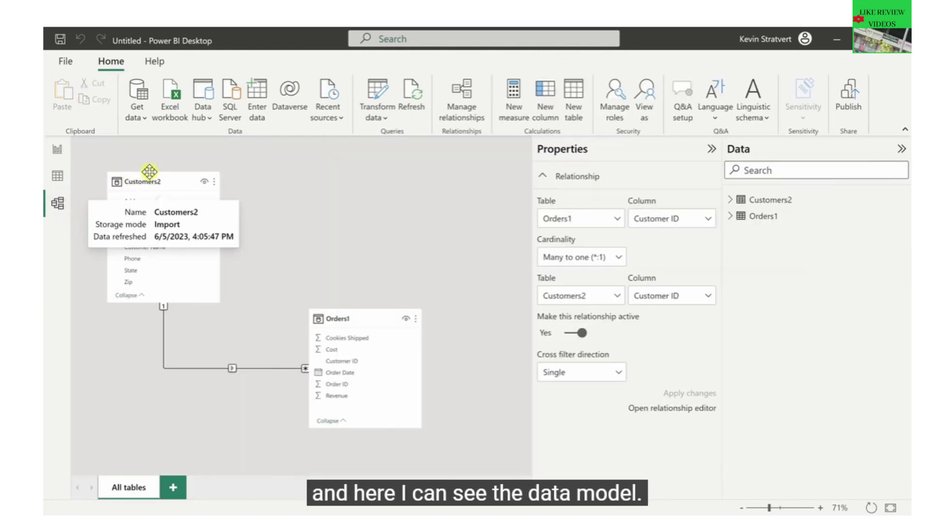
mouse_move(378, 322)
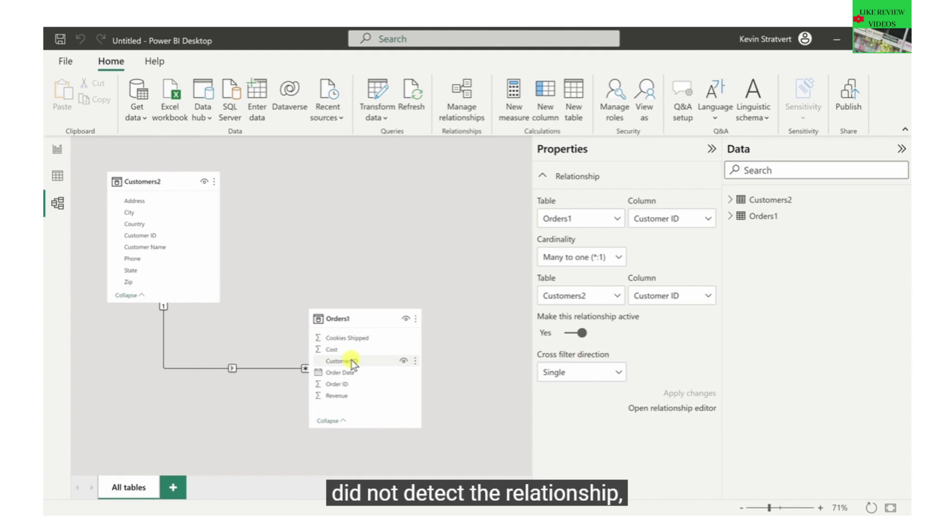
click(147, 236)
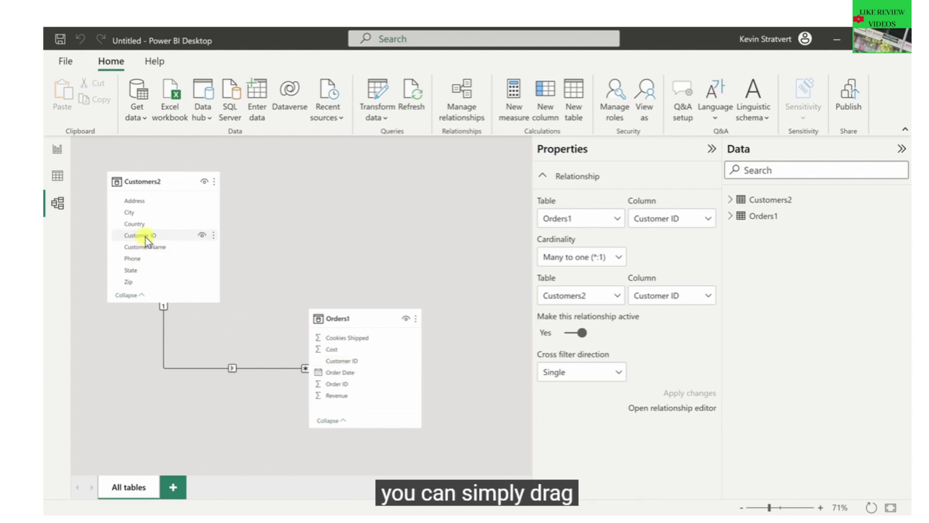
click(146, 236)
drag(147, 236, 345, 362)
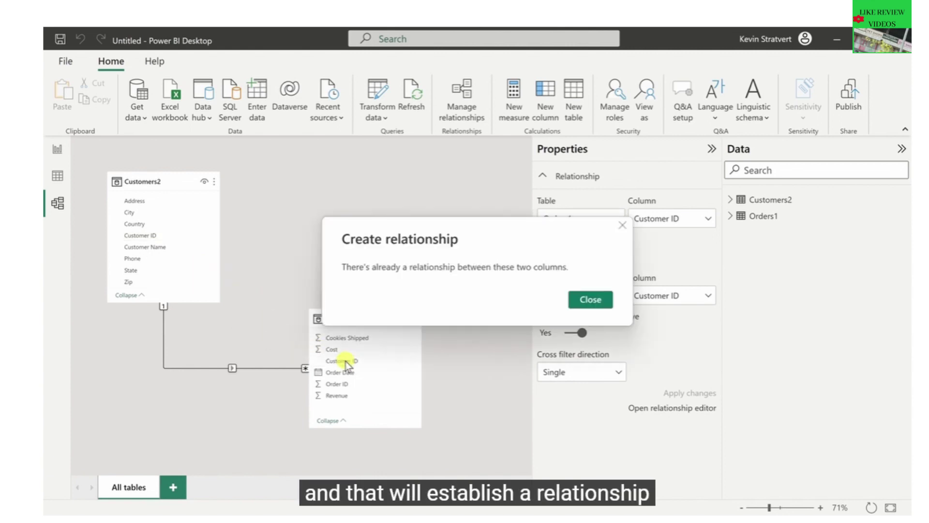
click(604, 298)
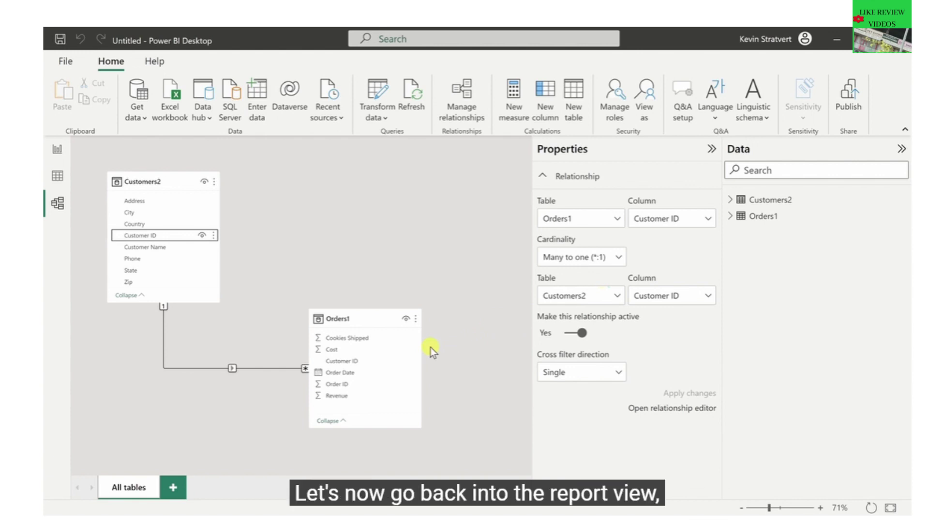
Insert a line chart on the report page with Cookies Shipped on the Y-axis and Order Date on the X-axis.
click(59, 148)
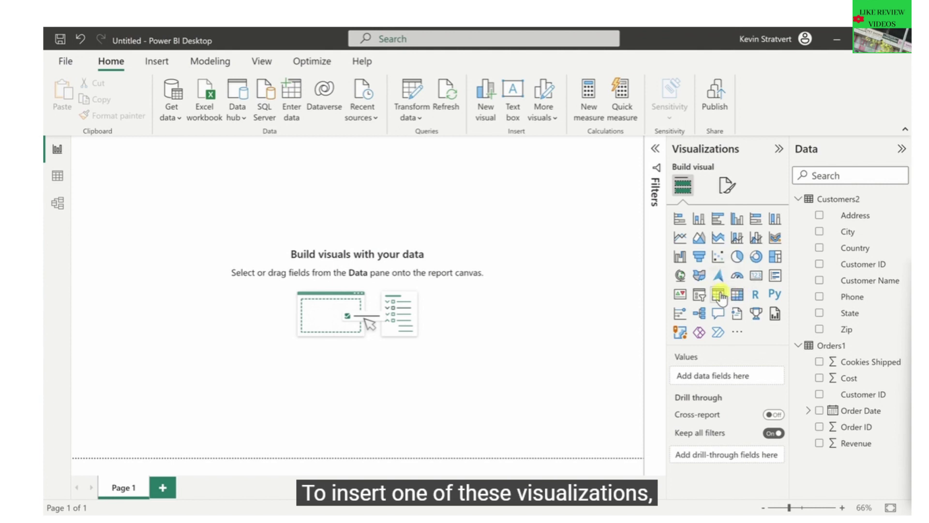
click(679, 240)
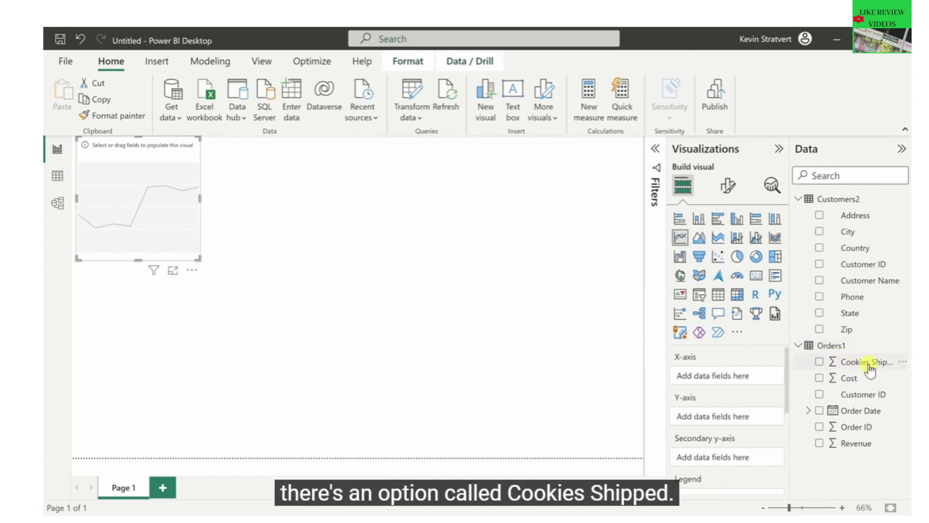
drag(872, 369, 721, 423)
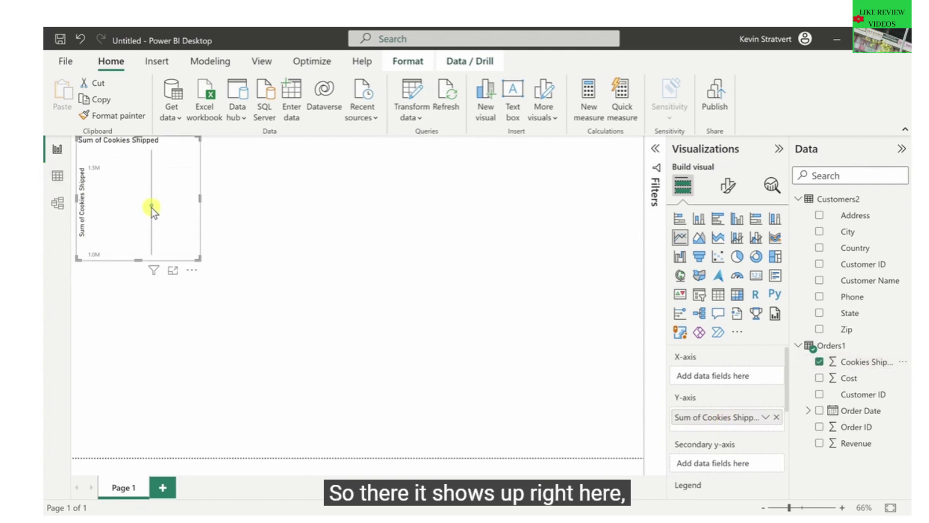
mouse_move(152, 207)
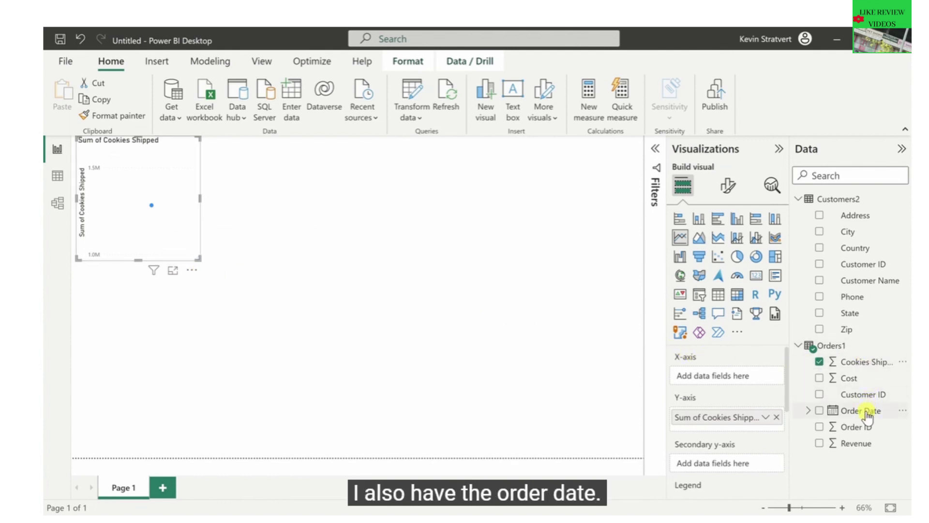
drag(867, 415, 733, 374)
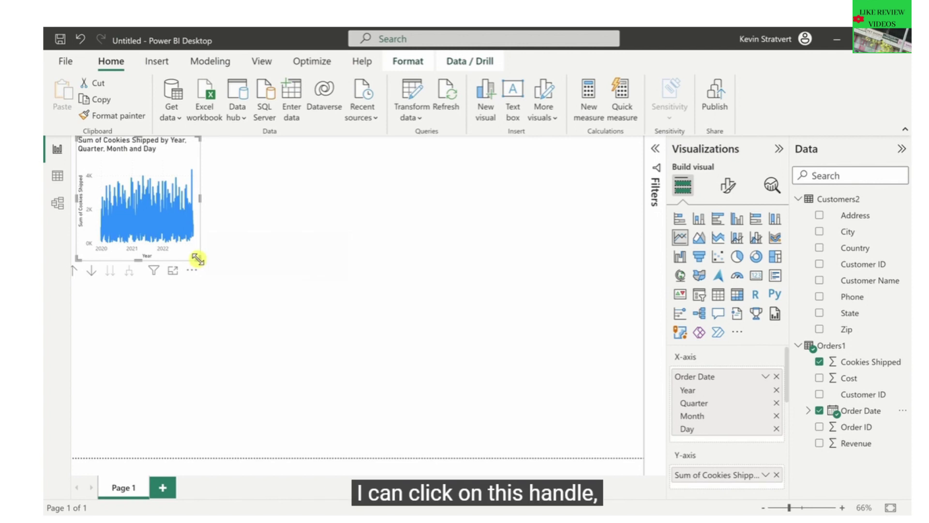
Enlarge the line chart and align it with the upper-left corner of the report page.
drag(197, 258, 396, 303)
drag(335, 146, 315, 145)
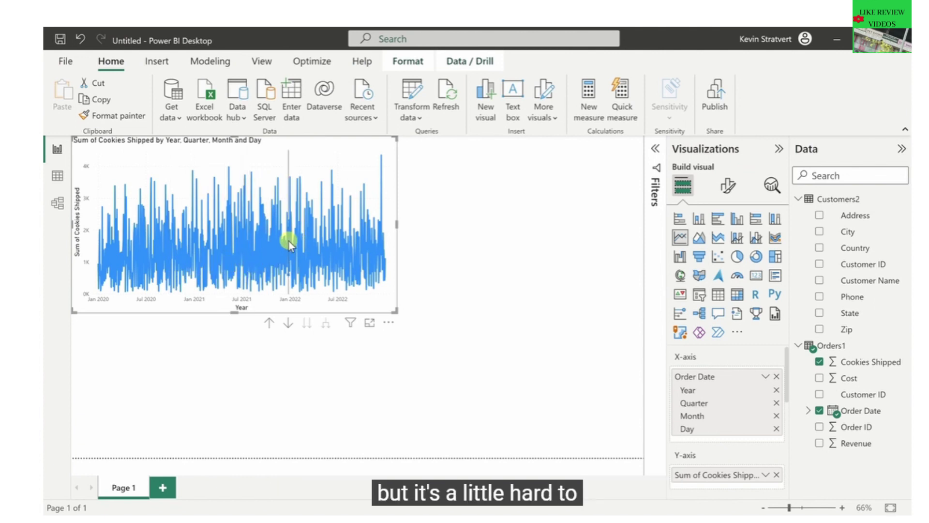
mouse_move(290, 244)
Drill the line chart up to the month level.
click(439, 328)
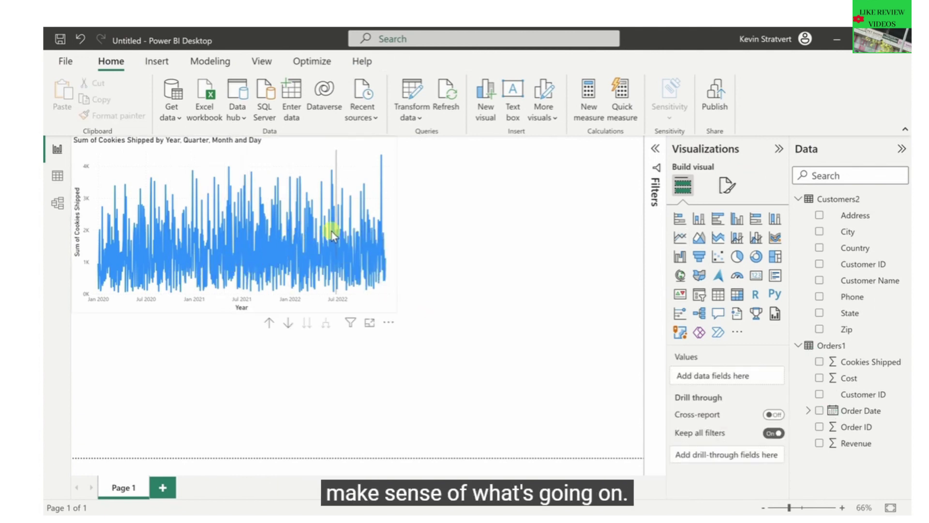
click(332, 231)
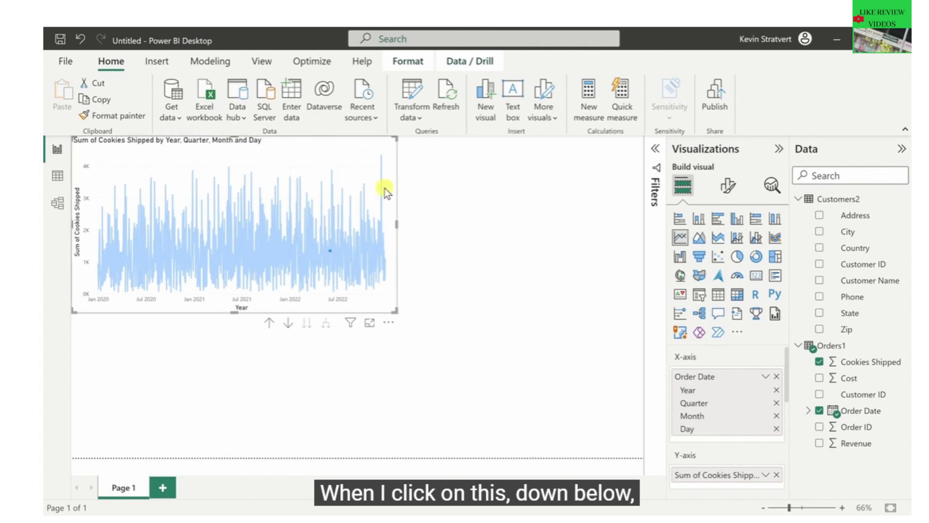
click(269, 325)
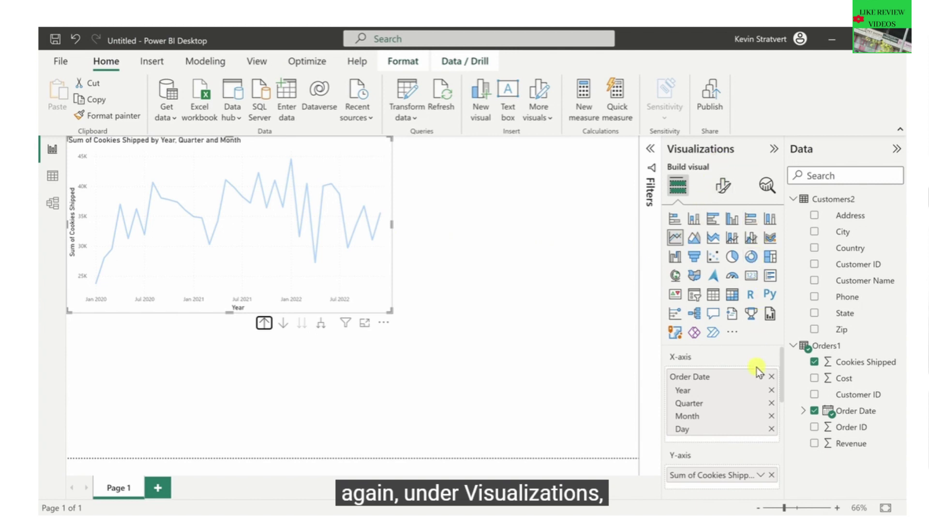
Examine the line chart's field options for secondary axis, legend and small multiples, and its visual formatting options.
scroll(757, 368, down, 4)
scroll(757, 374, down, 2)
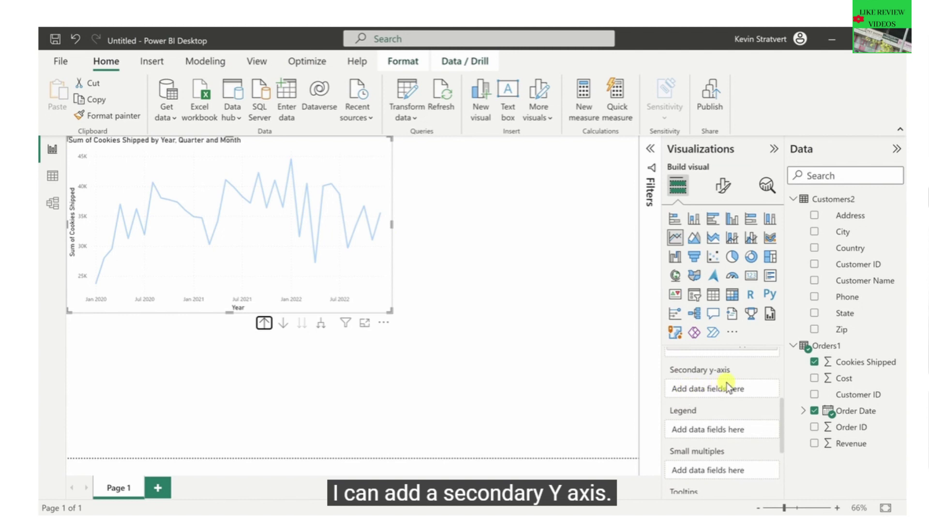
scroll(746, 421, down, 1)
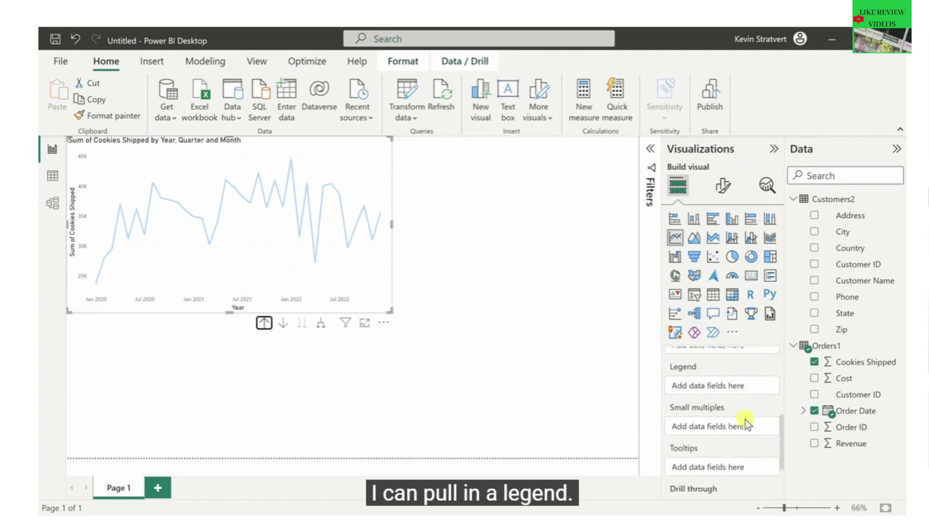
scroll(746, 420, up, 7)
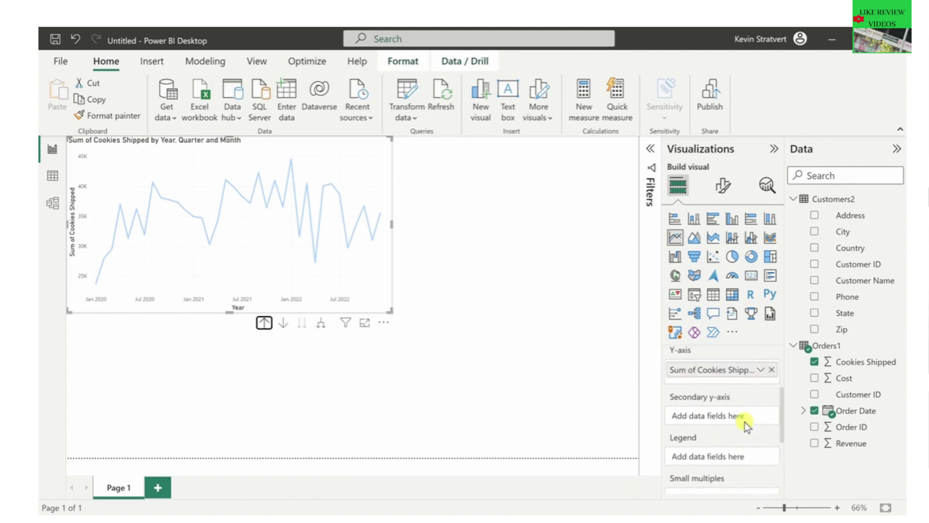
click(722, 186)
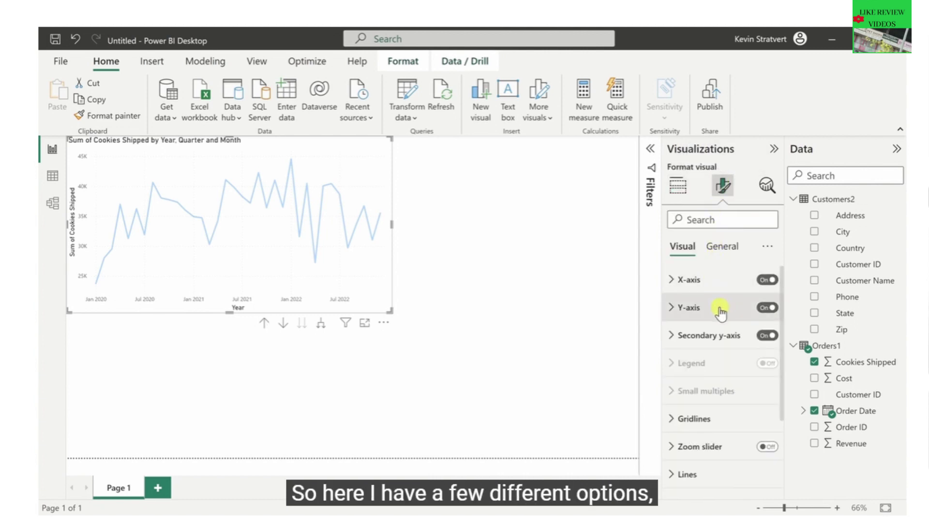
scroll(720, 320, down, 3)
scroll(723, 339, up, 3)
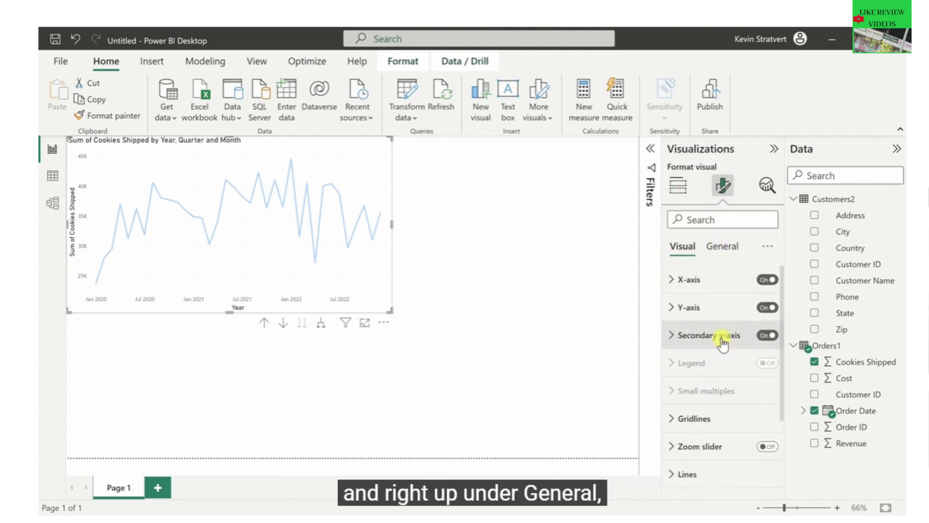
Shorten the line chart's title to "Cookies Shipped by Year, Quarter and Month".
click(724, 248)
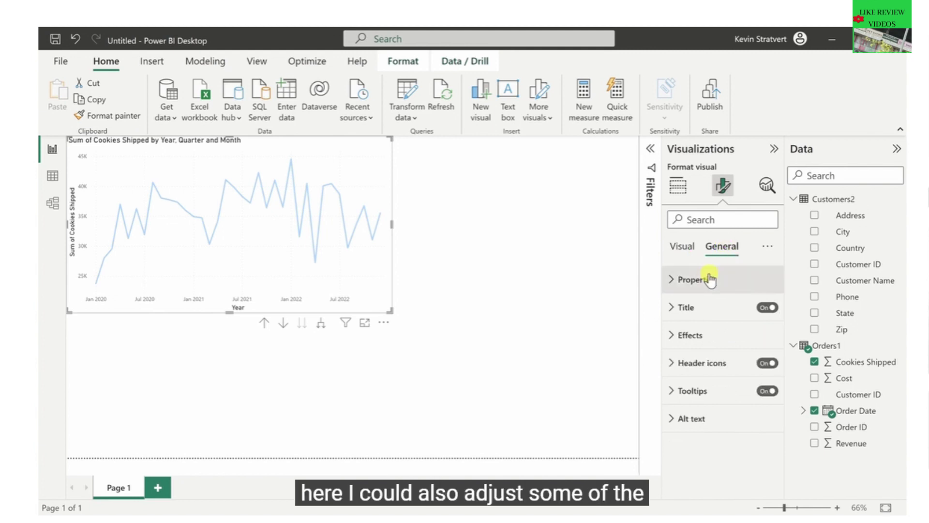
click(673, 308)
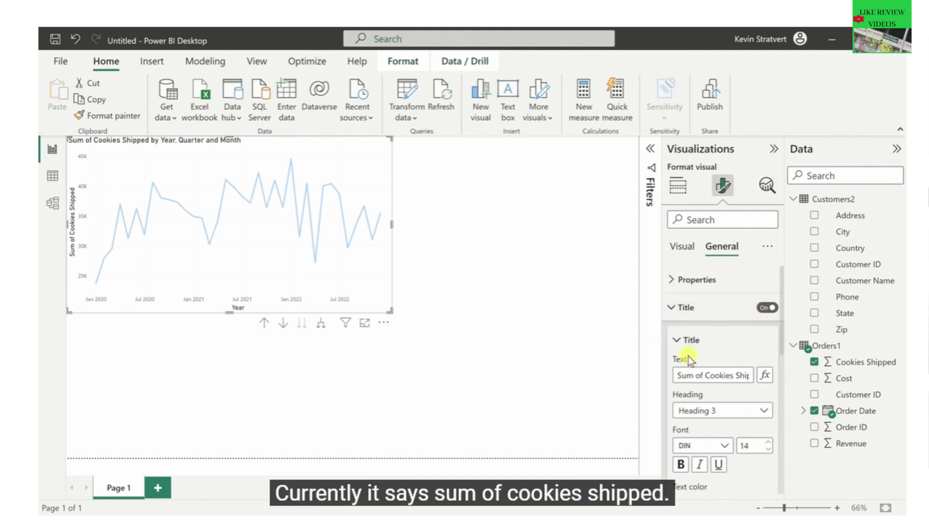
drag(707, 377, 651, 368)
key(BackSpace)
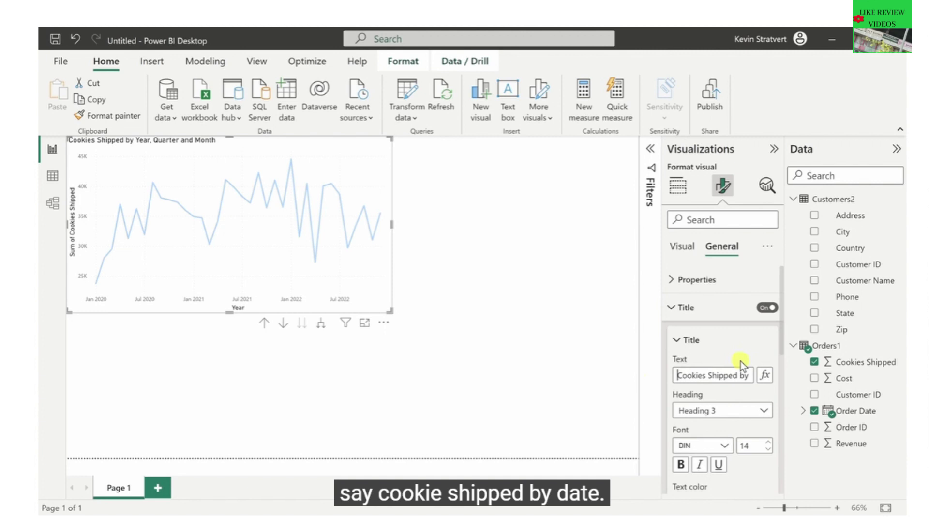
Set the line chart title's text color to the blue theme color and deselect the chart.
scroll(740, 357, down, 3)
scroll(740, 357, down, 1)
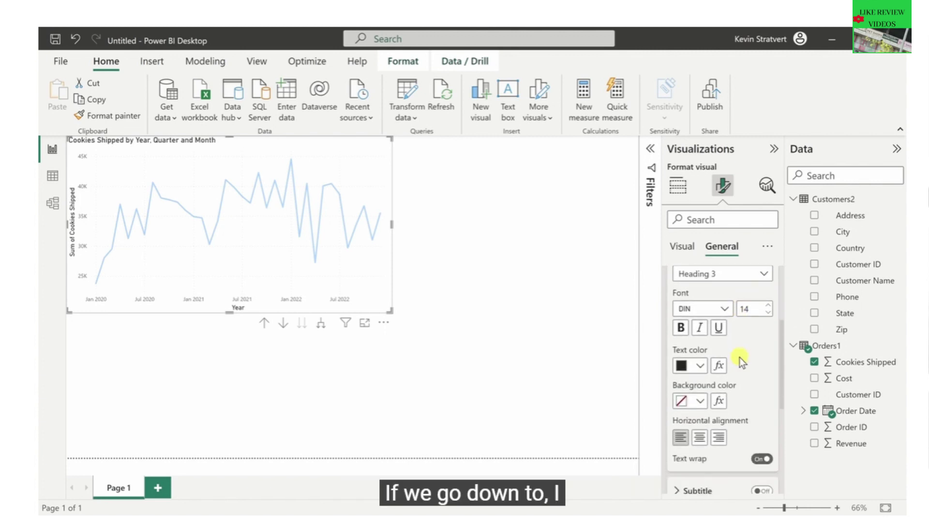
click(701, 366)
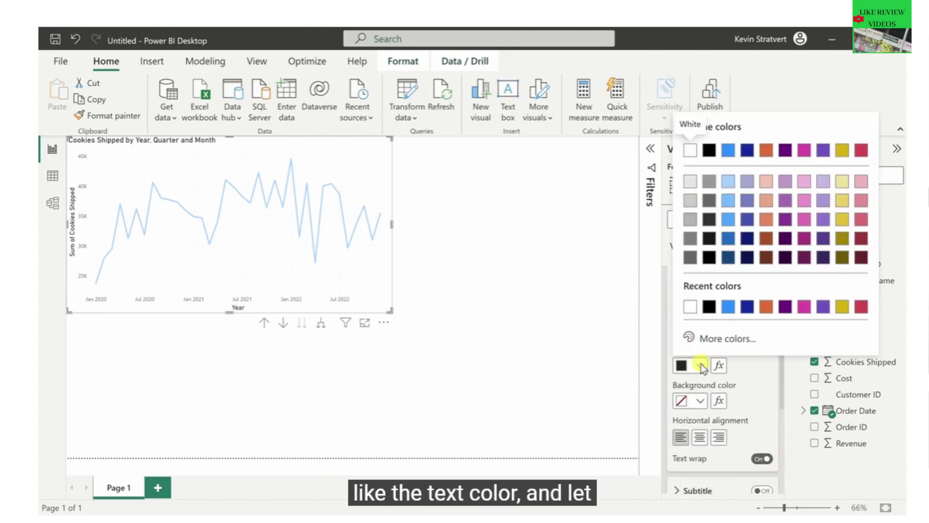
click(729, 152)
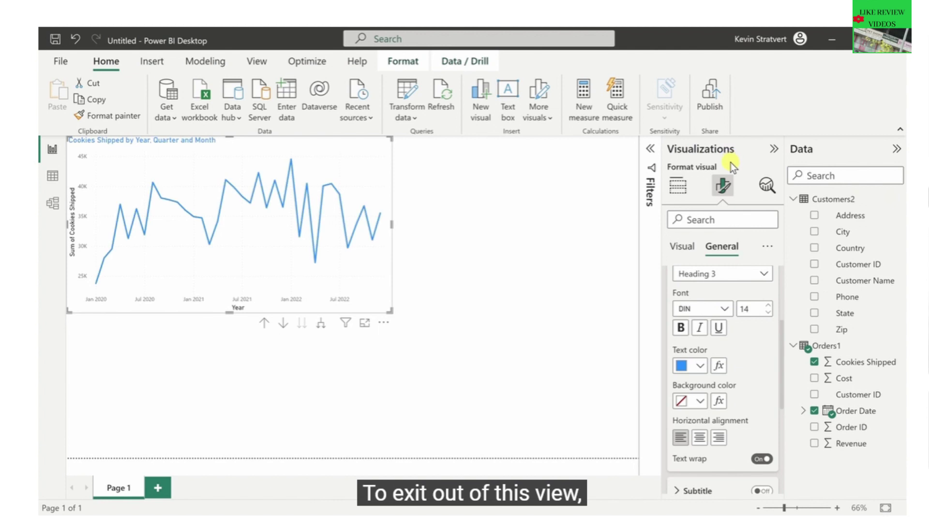
click(554, 234)
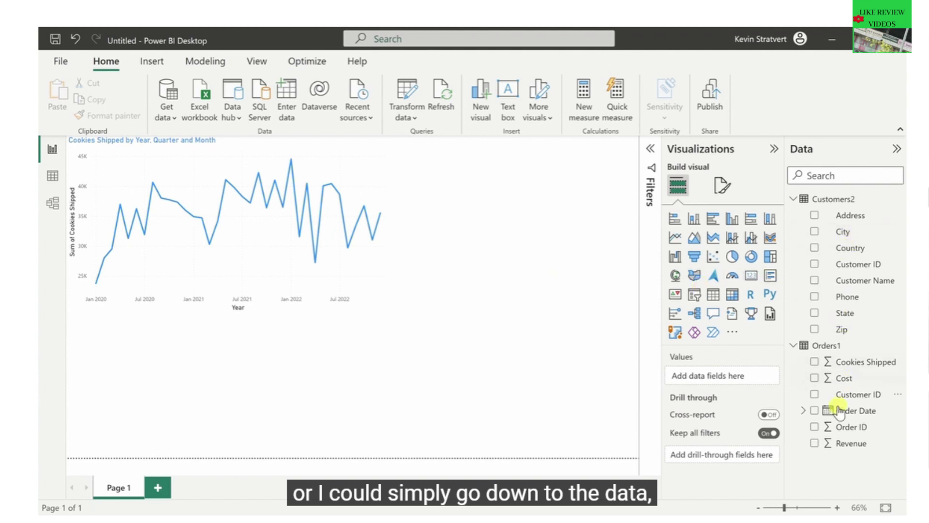
Add a visual of the Revenue field from Orders1 below the line chart and change it to a card.
click(814, 444)
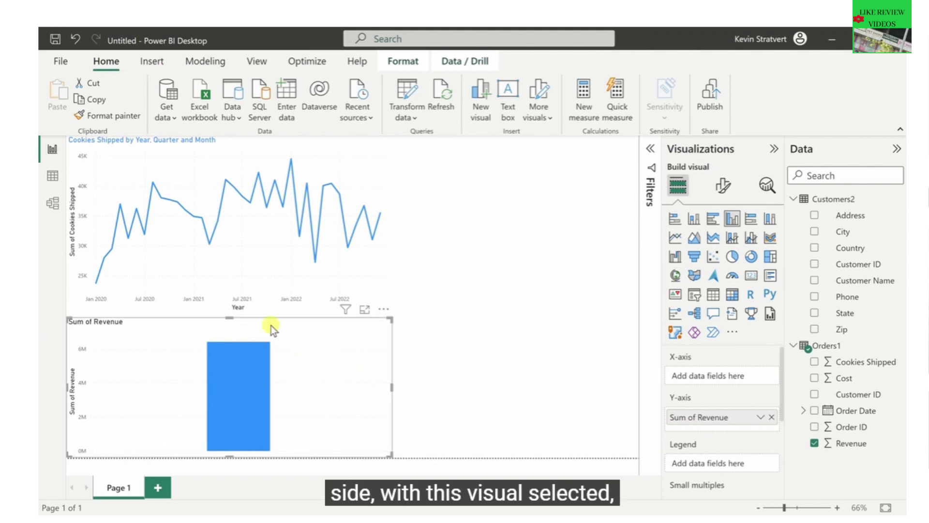
click(749, 278)
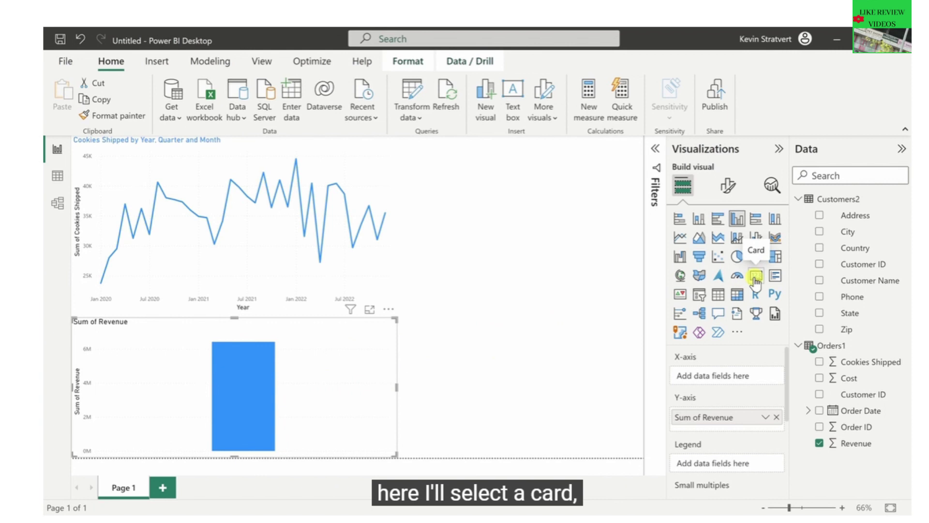
click(756, 281)
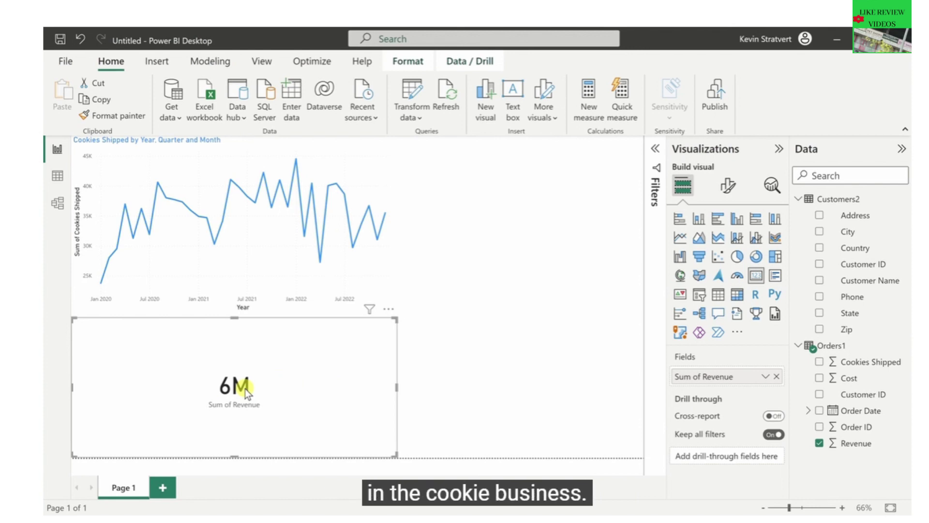
click(737, 219)
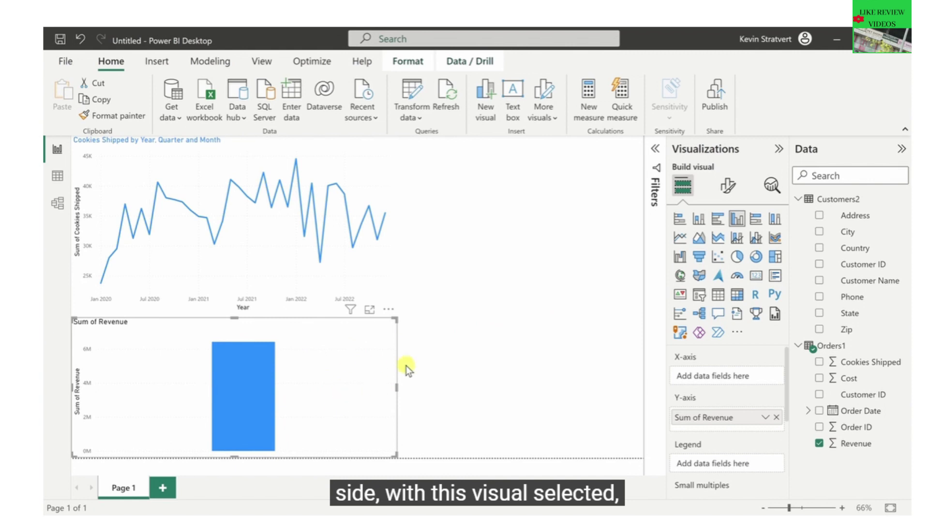
click(756, 277)
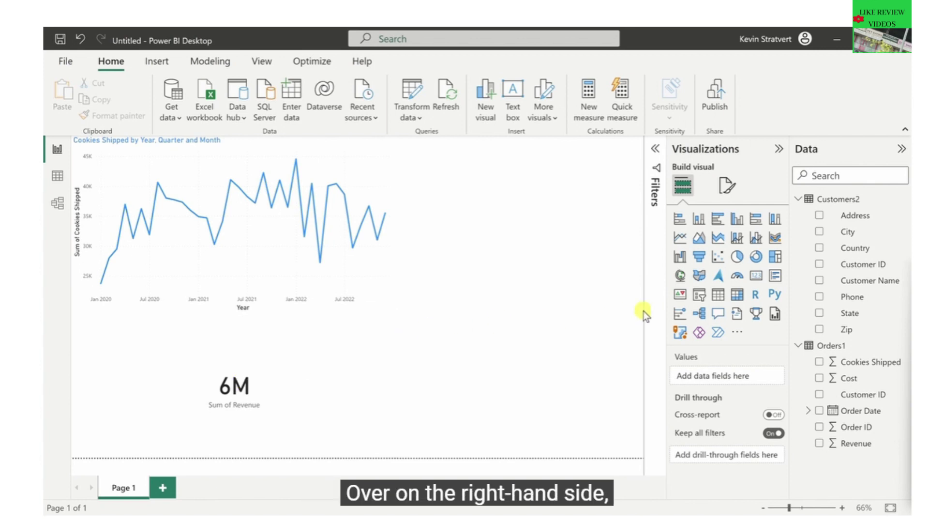
Add a table visual listing Customer Name from Customers2 on the report page.
click(819, 281)
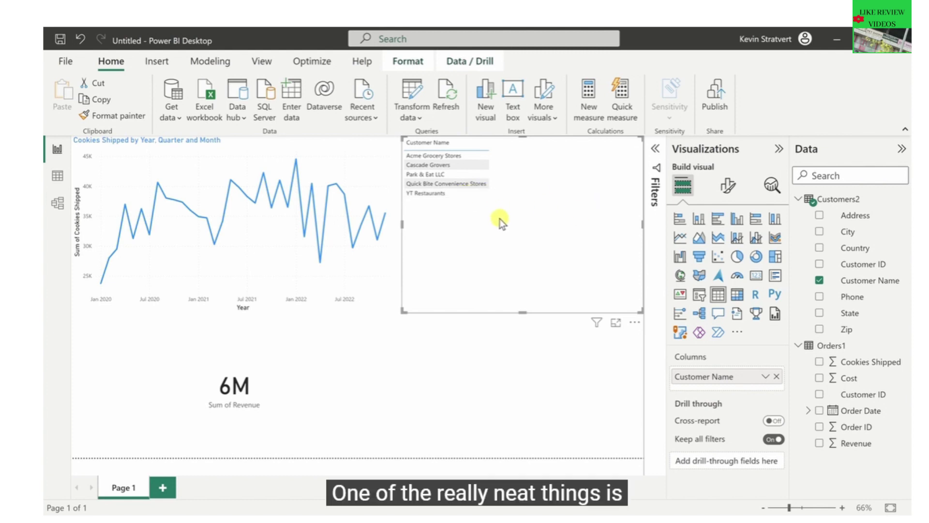
Cross-filter the report by Acme Grocery Stores, Cascade Grovers and YT Restaurants in the customer table, and clear the selection.
click(455, 155)
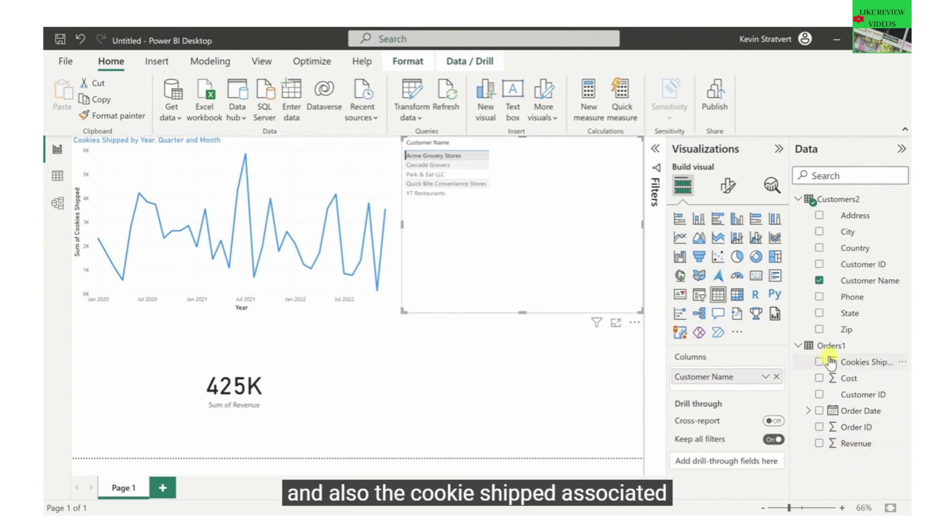
ctrl+click(451, 182)
ctrl+click(455, 165)
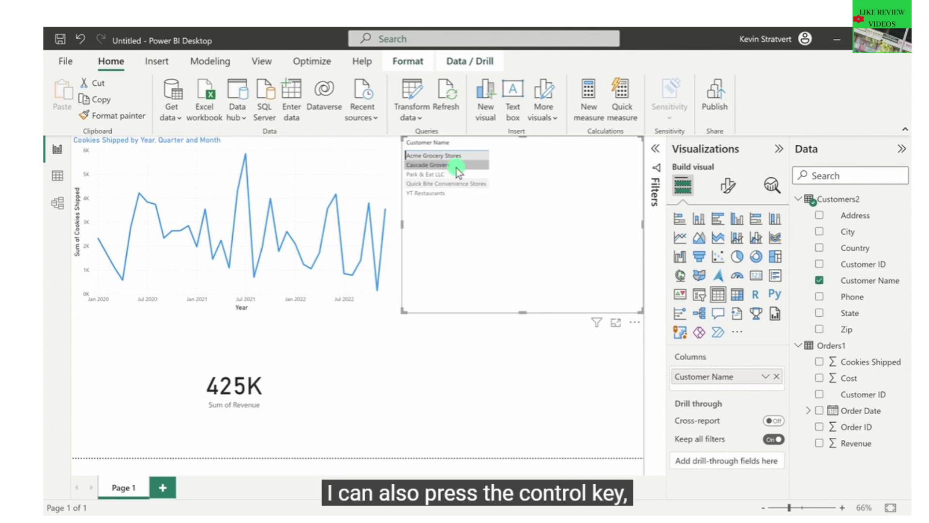
ctrl+click(455, 174)
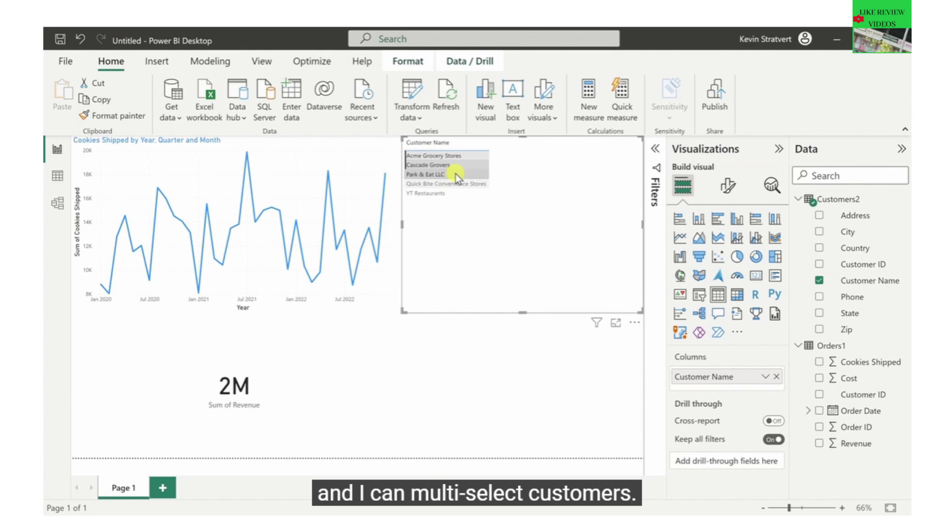
ctrl+click(455, 177)
ctrl+click(452, 194)
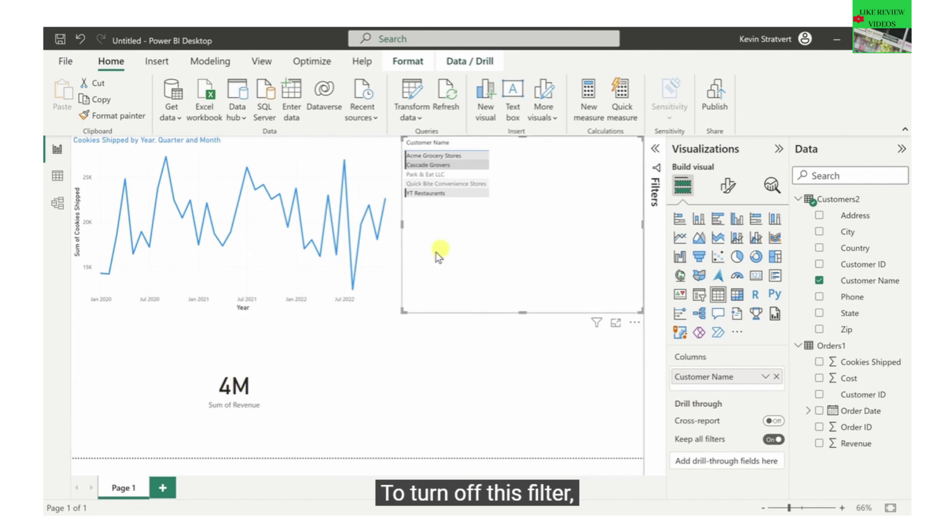
click(526, 184)
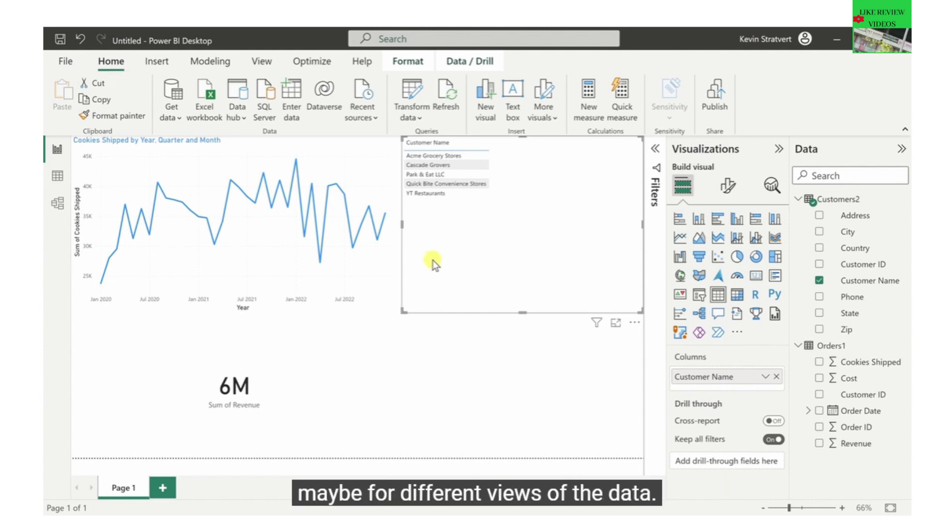
double_click(123, 488)
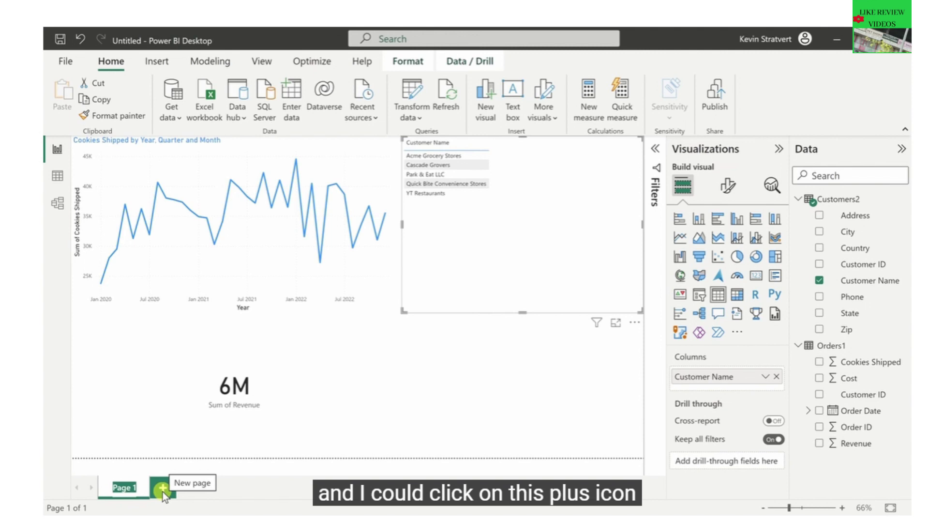
click(195, 491)
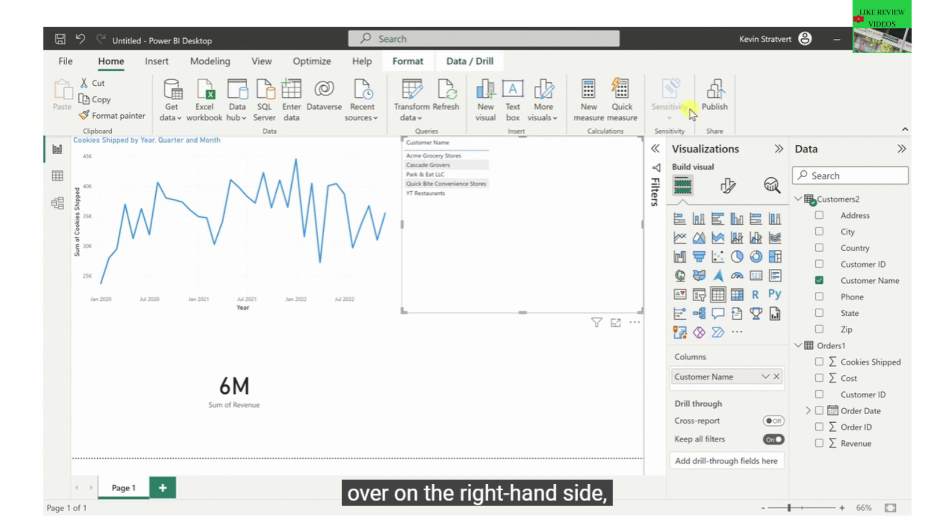
Publish the report to My workspace, saving its changes, and open KCC New.pbix in the Power BI web service.
click(716, 107)
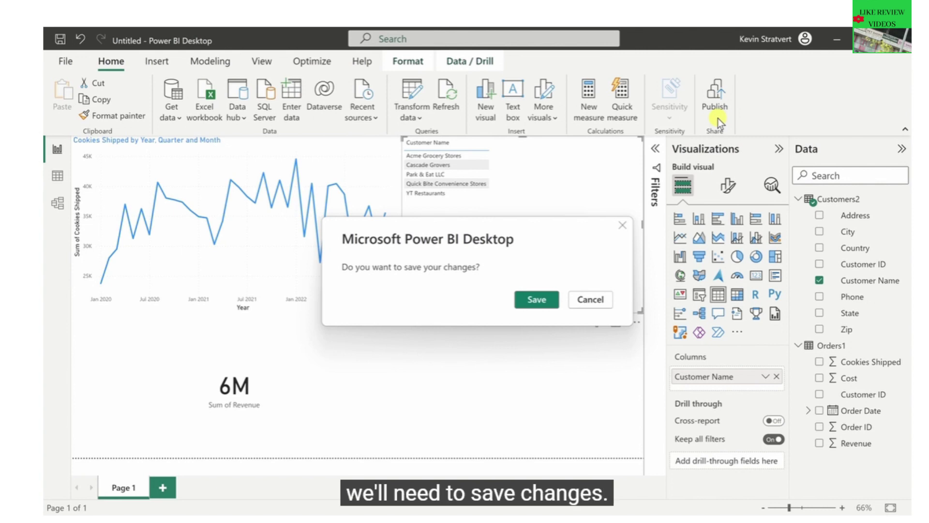
click(543, 300)
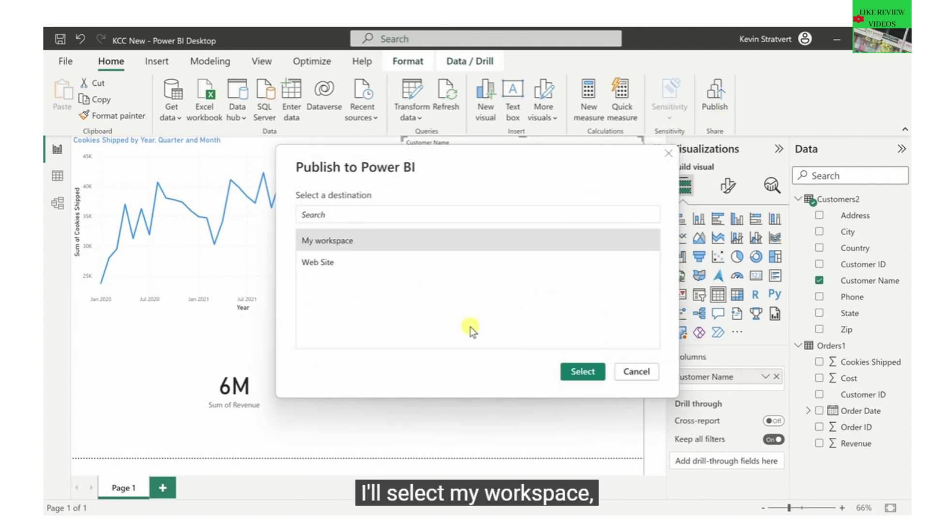
click(582, 370)
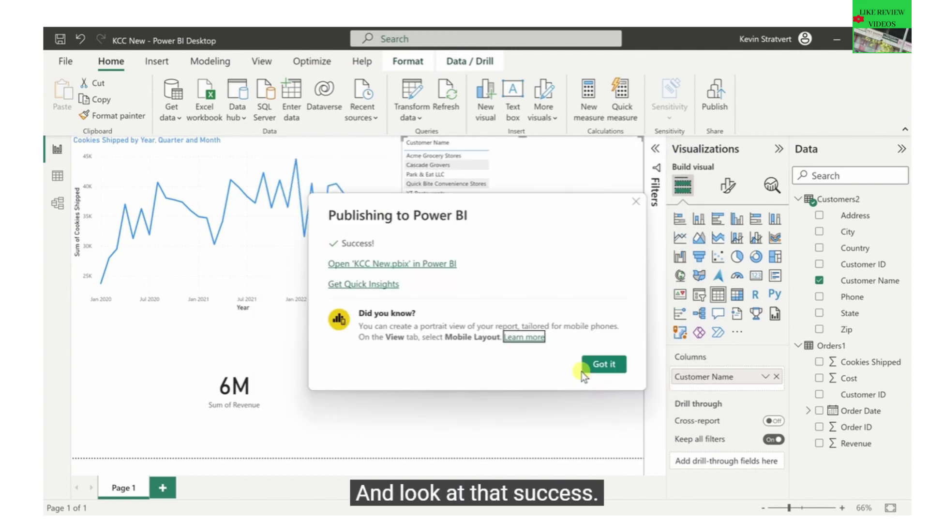
click(400, 264)
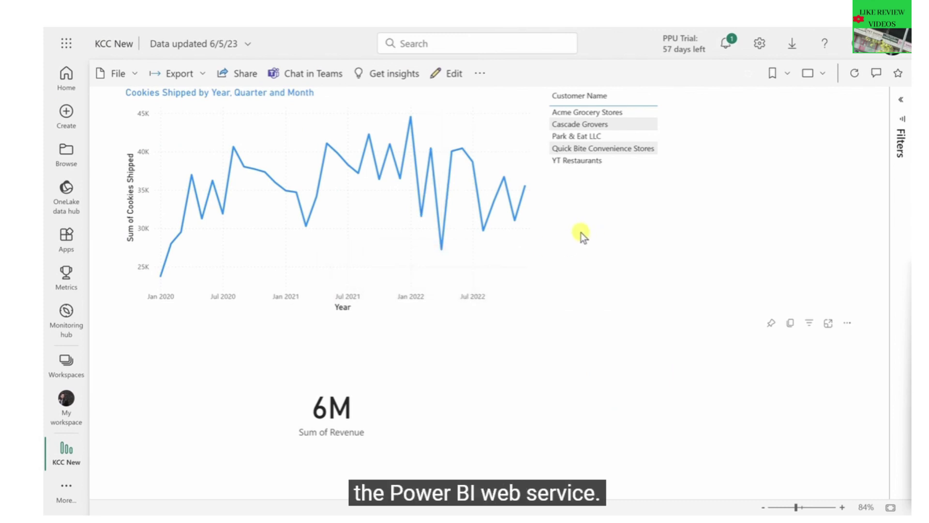
Examine the published report's file and embedding options, its Excel, PowerPoint and PDF export options, and its link-sharing options.
click(132, 76)
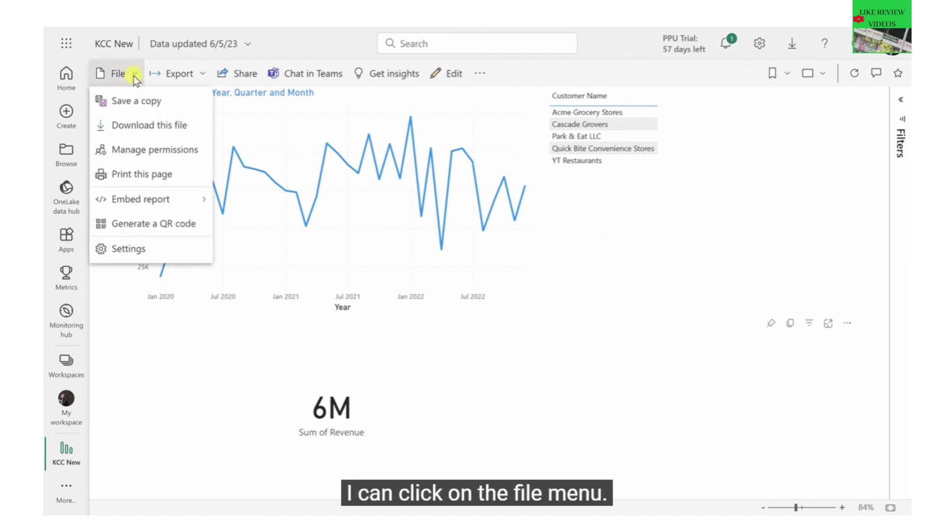
mouse_move(158, 201)
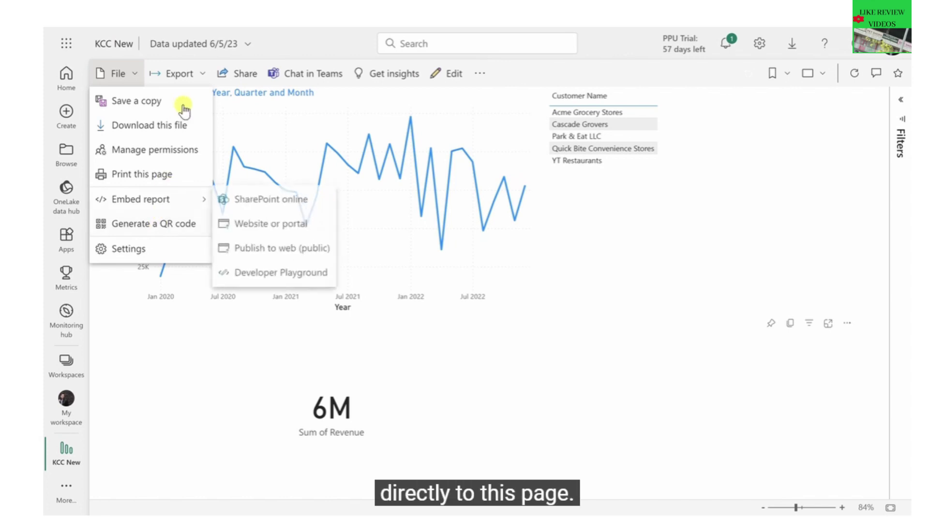
click(201, 74)
click(203, 74)
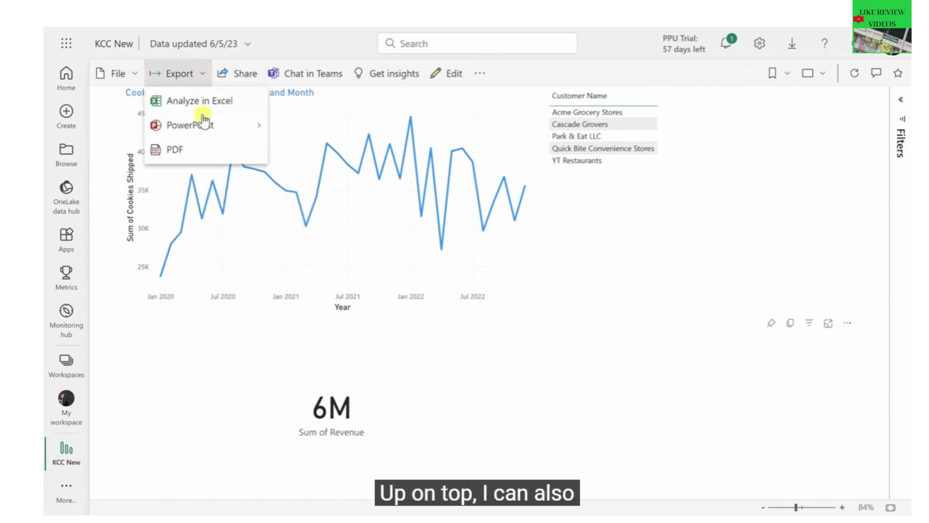
mouse_move(205, 128)
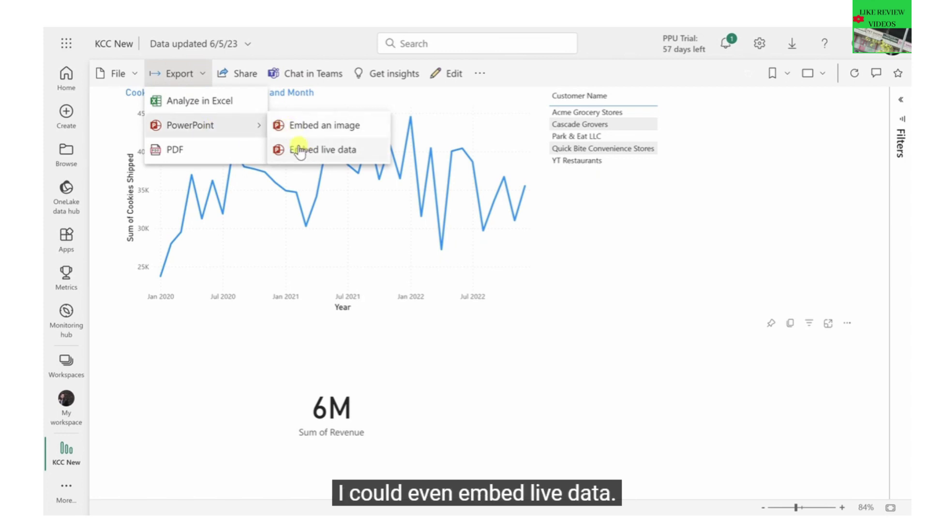
click(241, 76)
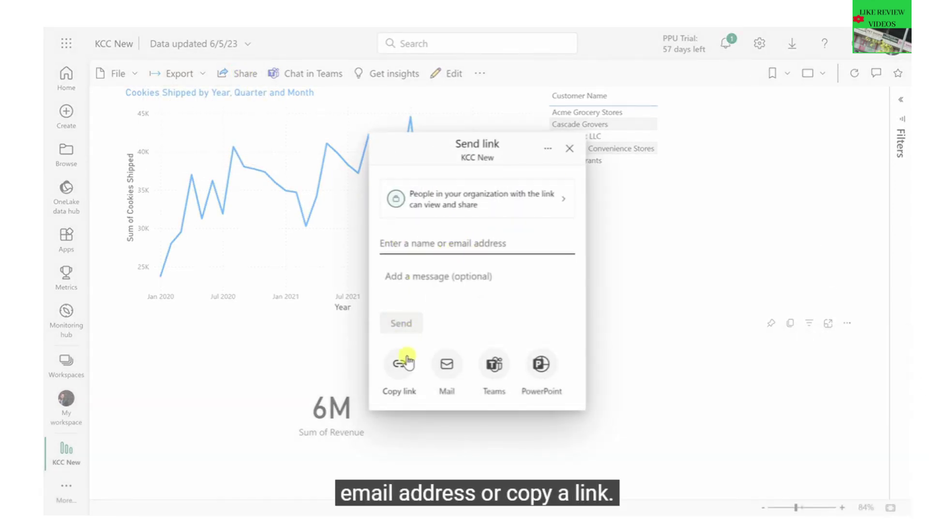
click(570, 148)
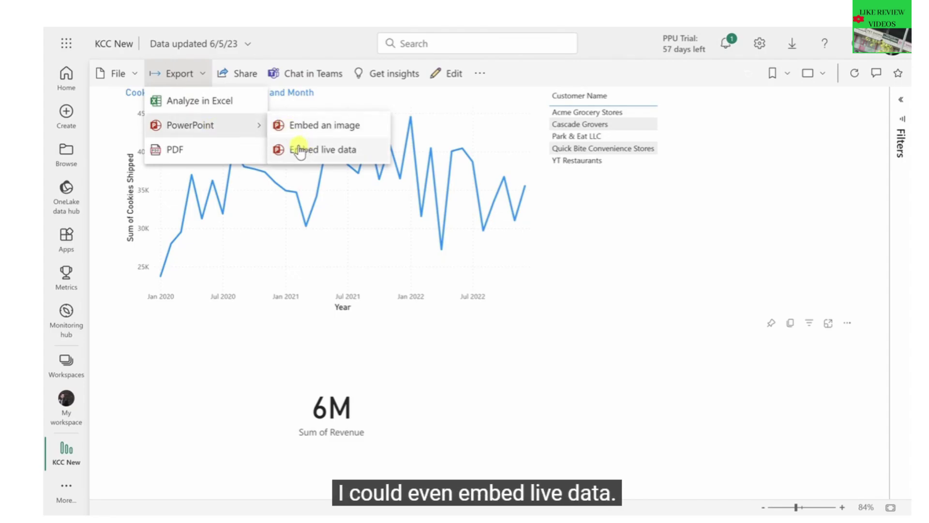
click(242, 76)
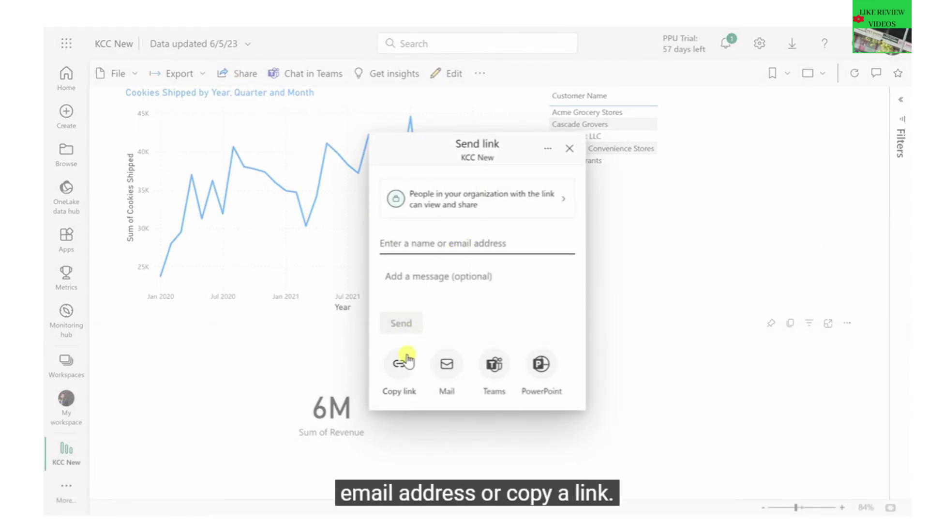
click(571, 148)
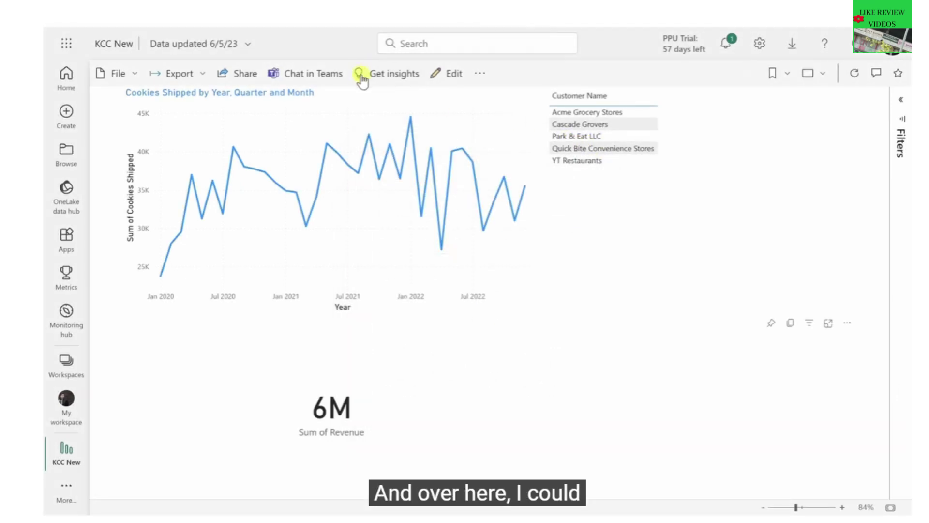